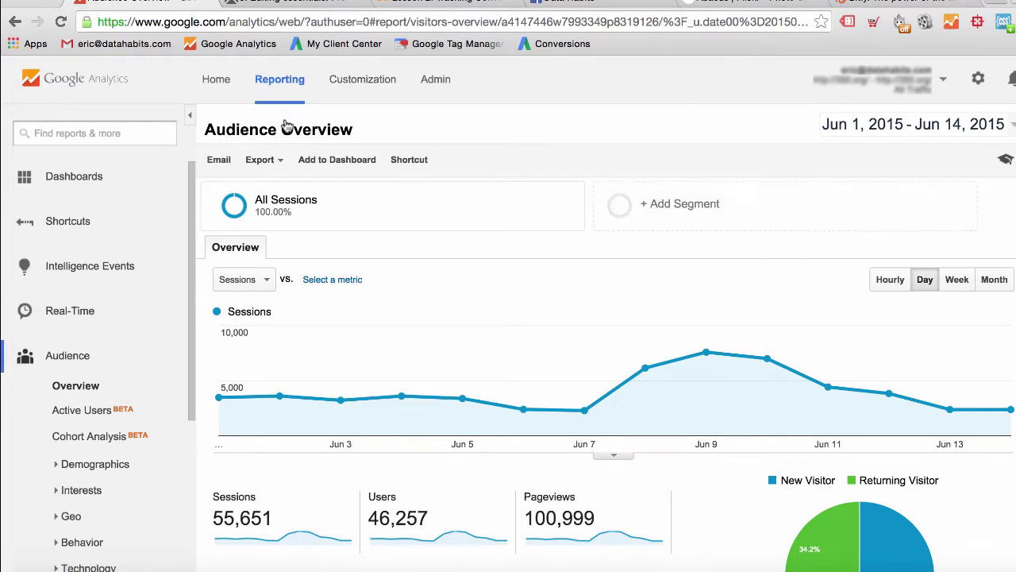
Step: Start a blank new segment from the saved-segments list
{"action": "left_click", "coordinate": [680, 208]}
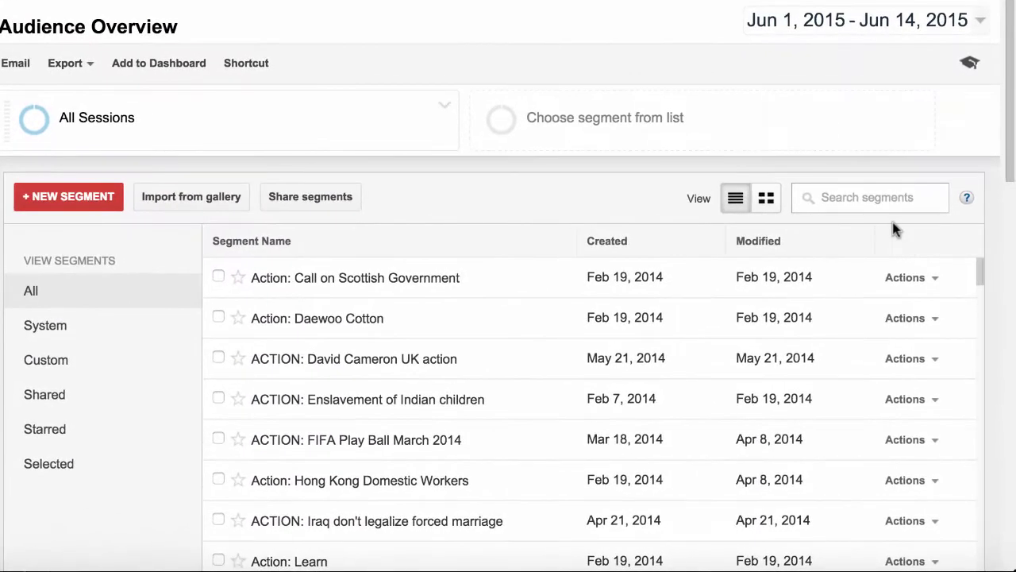
{"action": "mouse_move", "coordinate": [981, 273]}
{"action": "left_mouse_down"}
{"action": "mouse_move", "coordinate": [987, 310]}
{"action": "mouse_move", "coordinate": [979, 266]}
{"action": "left_mouse_up"}
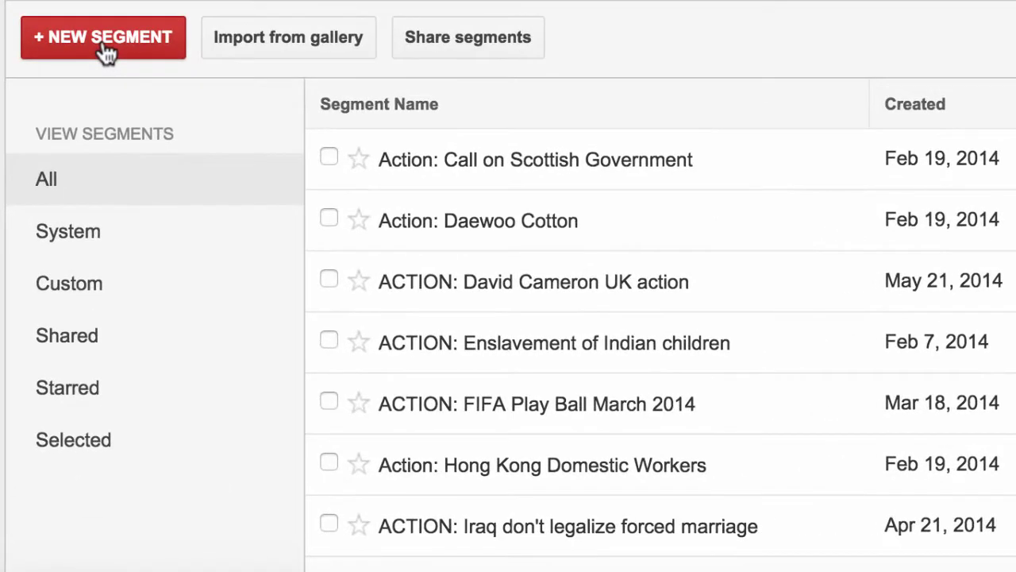
{"action": "left_click", "coordinate": [106, 52]}
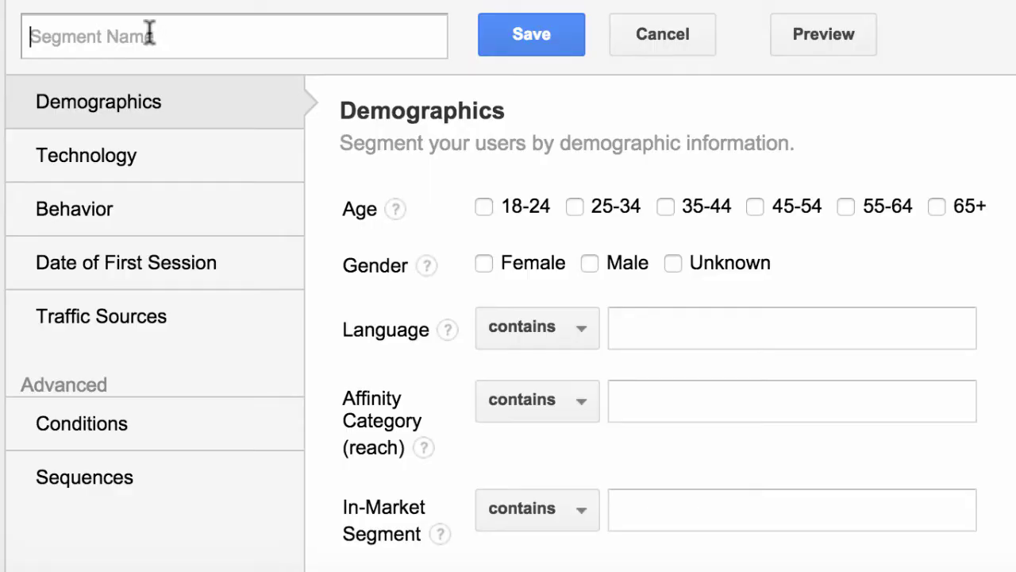
Step: Name the new segment 'Facebook Traffic' and bring up its Traffic Sources criteria
{"action": "type", "text": "Face"}
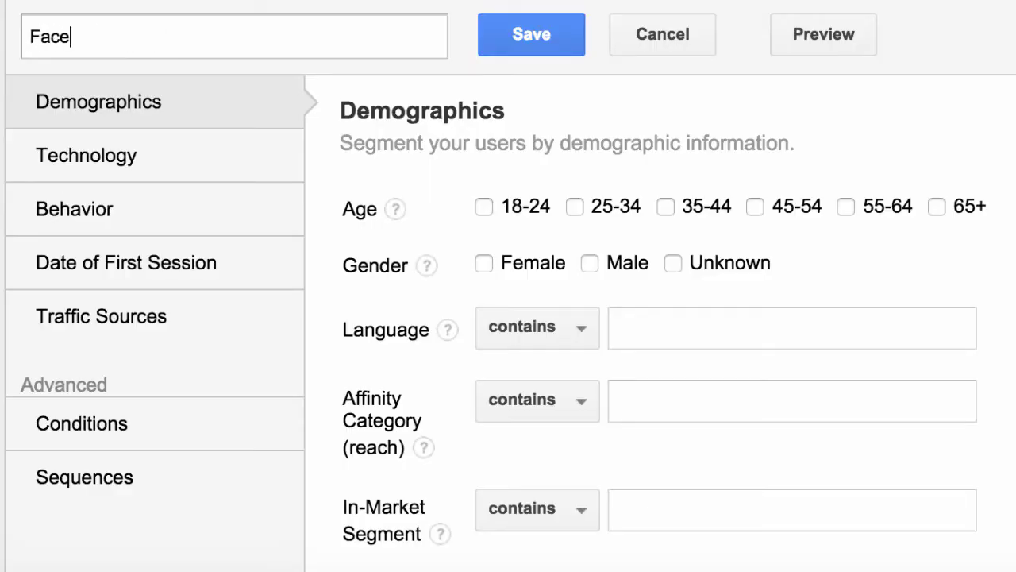
{"action": "type", "text": "book Traffic"}
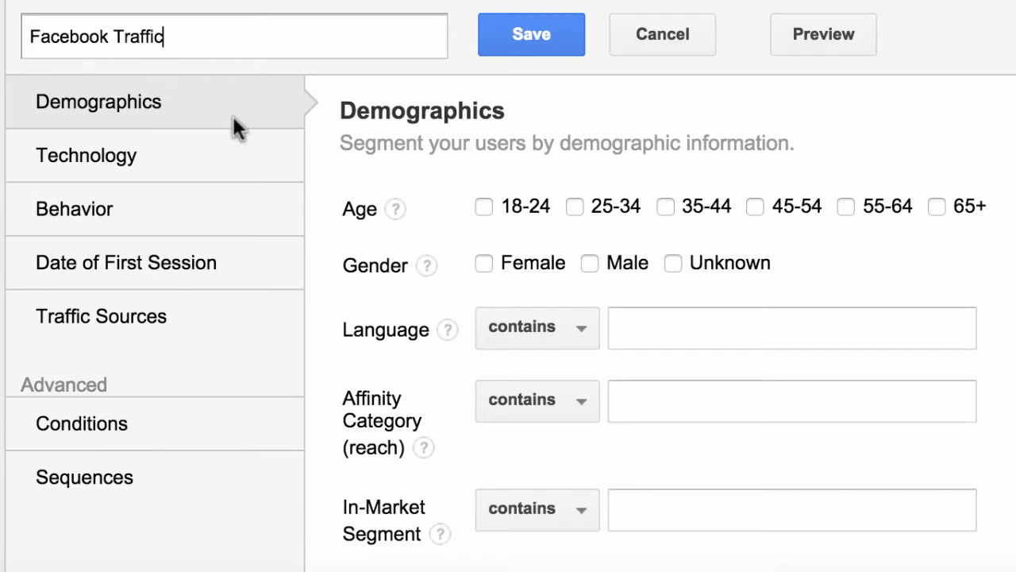
{"action": "left_click", "coordinate": [179, 162]}
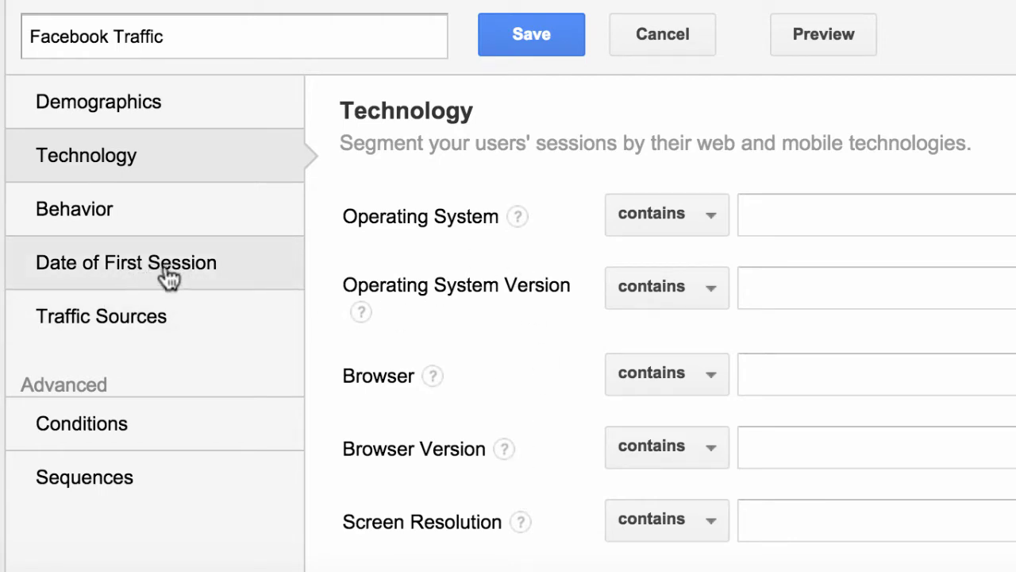
{"action": "left_click", "coordinate": [103, 327]}
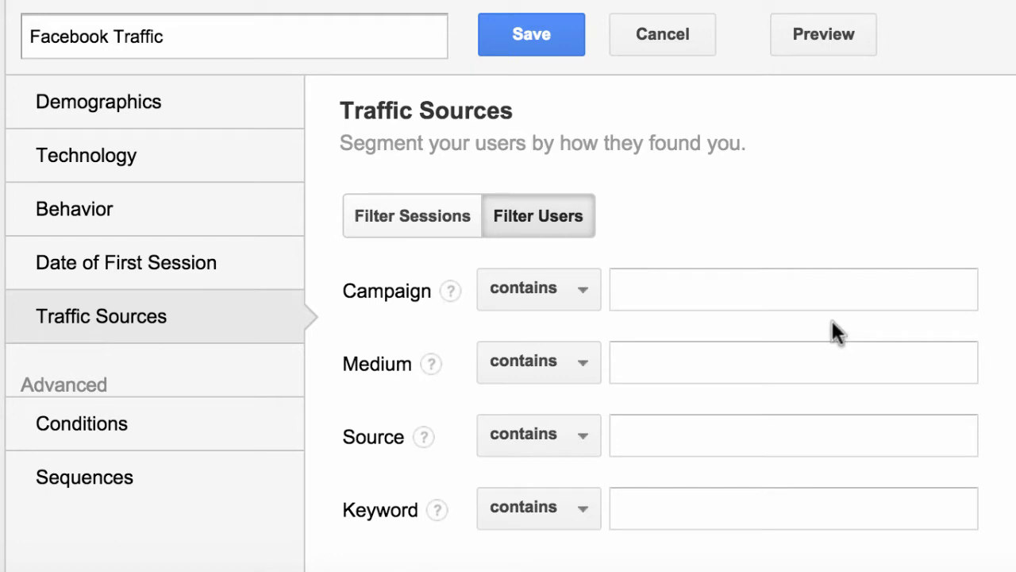
Step: Restrict the segment to Source containing 'facebook' and save it
{"action": "left_click", "coordinate": [680, 436]}
{"action": "type", "text": "fac"}
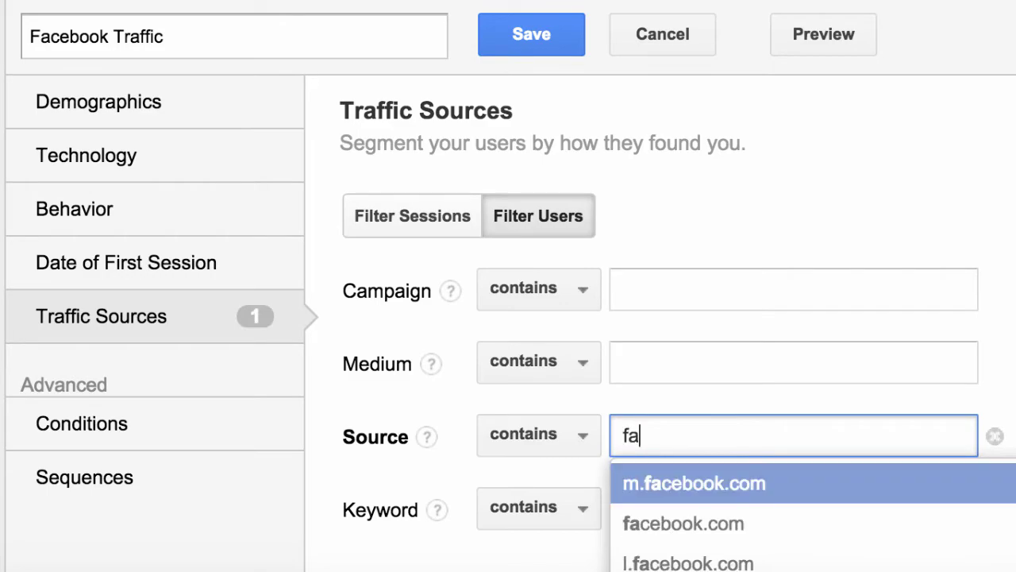
{"action": "type", "text": "ebook"}
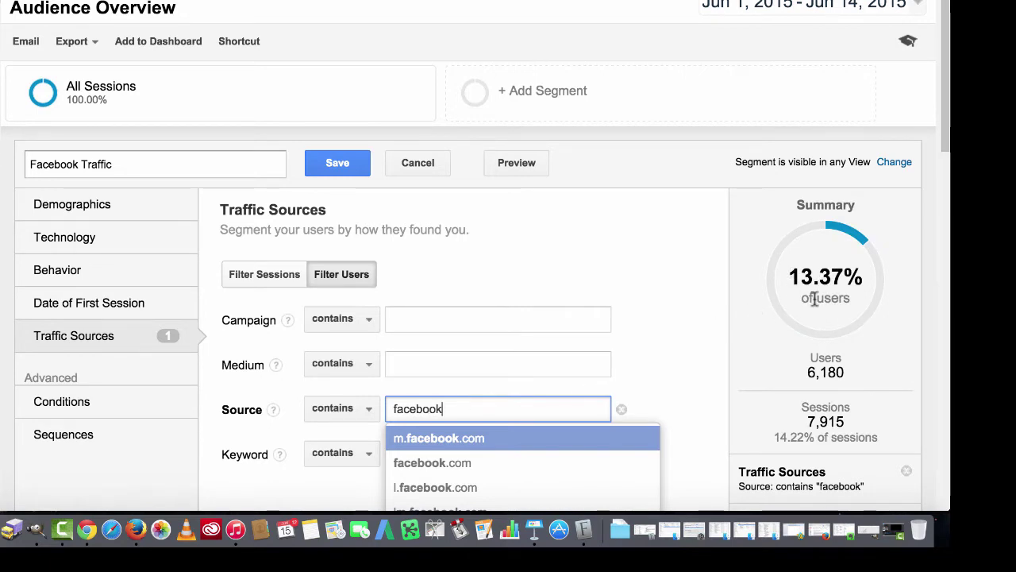
{"action": "left_click", "coordinate": [680, 408]}
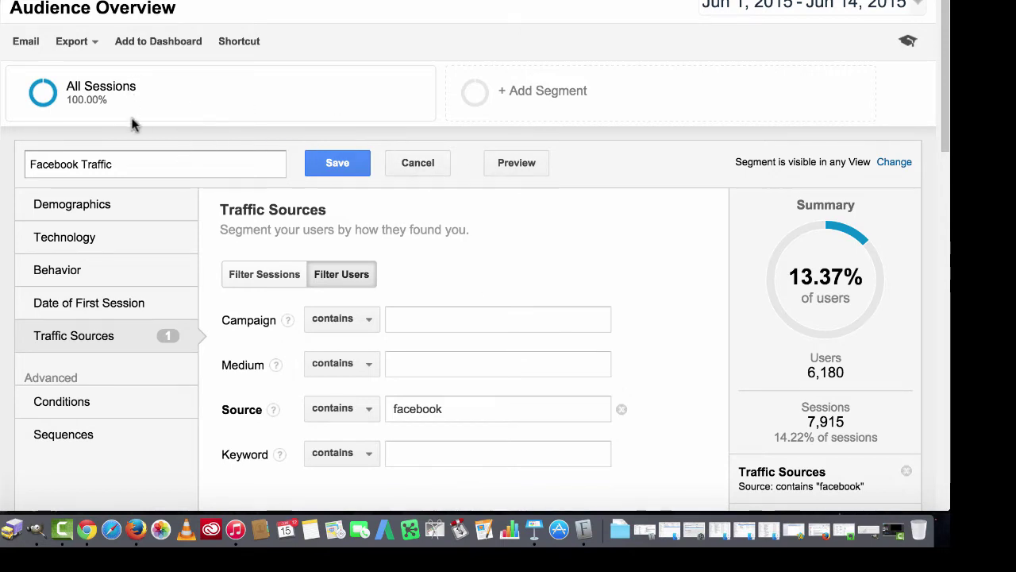
{"action": "left_click", "coordinate": [343, 170]}
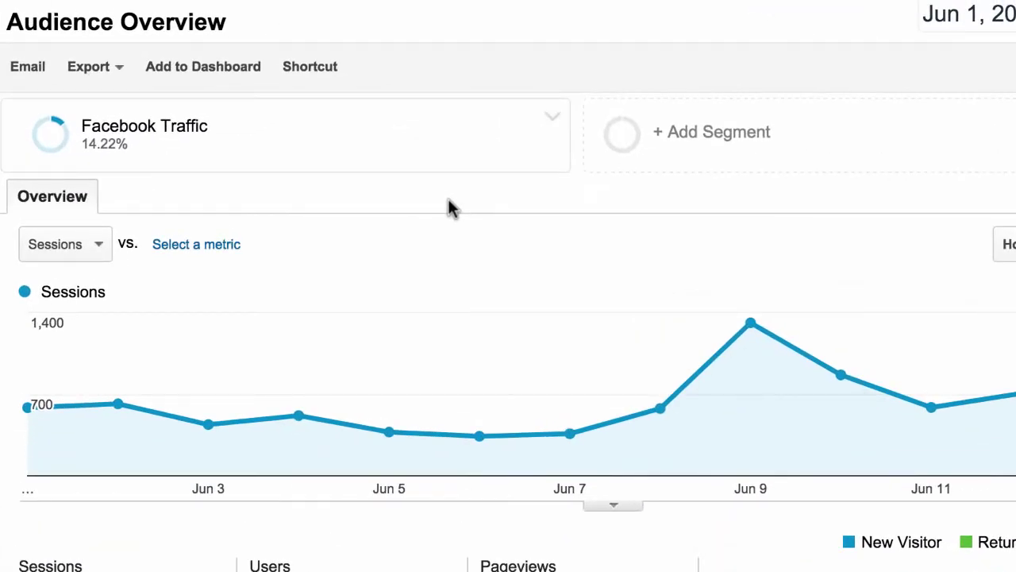
Step: Scroll through the Facebook Traffic metrics (6,180 users, 60.51% bounce rate) and back up
{"action": "scroll", "coordinate": [449, 203], "scroll_direction": "down", "scroll_amount": 5}
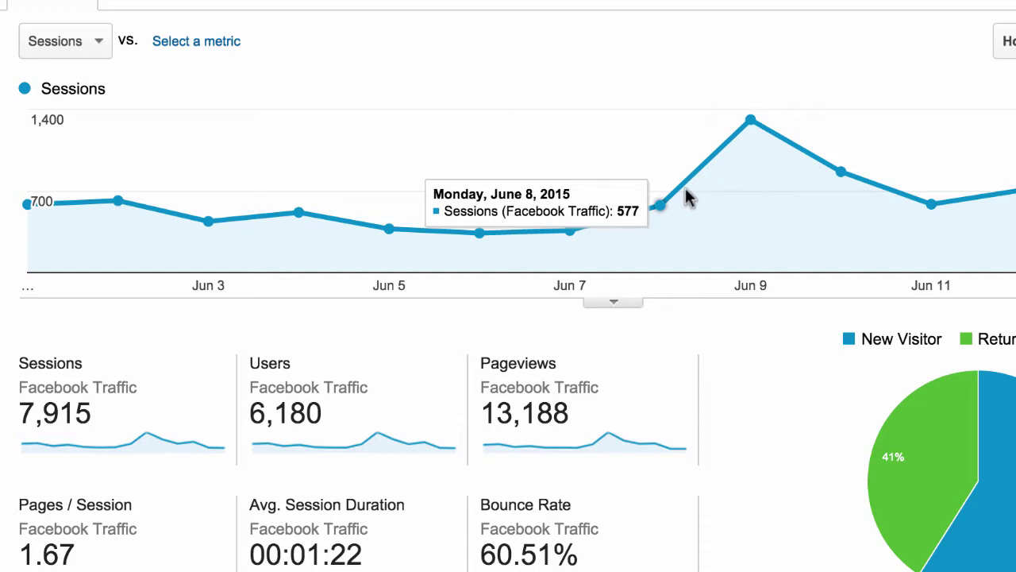
{"action": "scroll", "coordinate": [688, 196], "scroll_direction": "up", "scroll_amount": 1}
{"action": "scroll", "coordinate": [687, 197], "scroll_direction": "up", "scroll_amount": 1}
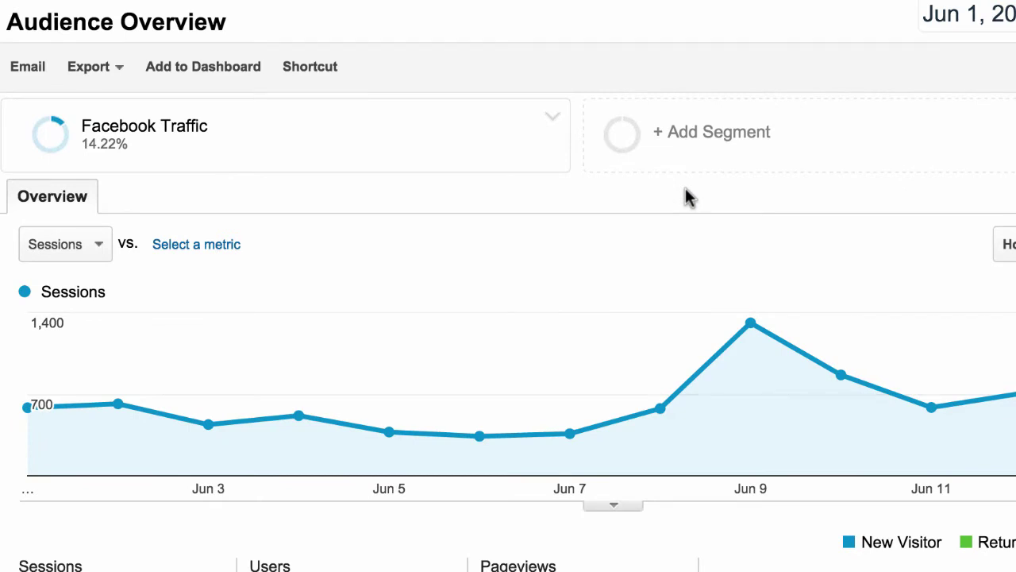
Step: Add All Sessions alongside Facebook Traffic to compare both segments on the sessions chart
{"action": "left_click", "coordinate": [782, 156]}
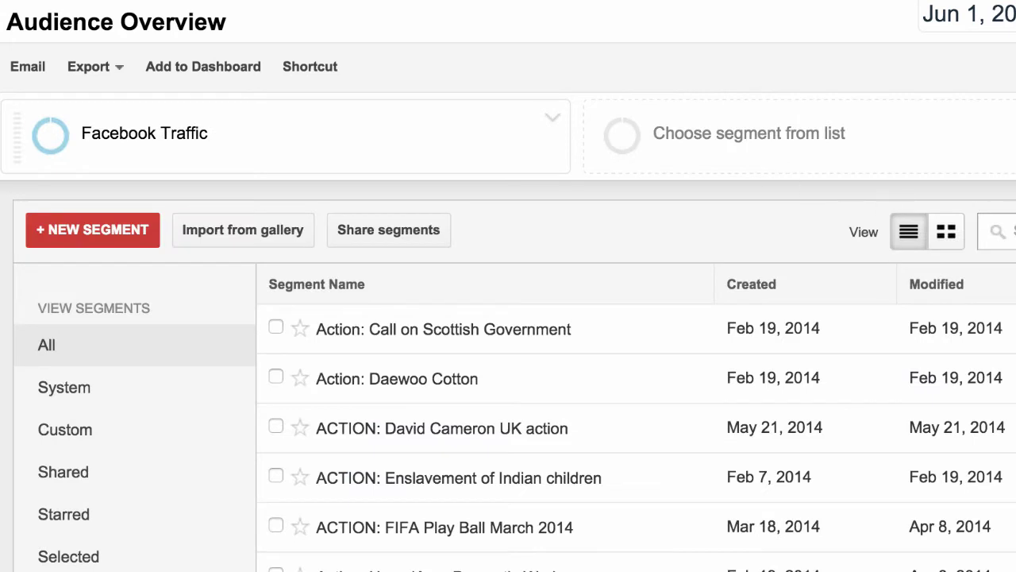
{"action": "type", "text": "al"}
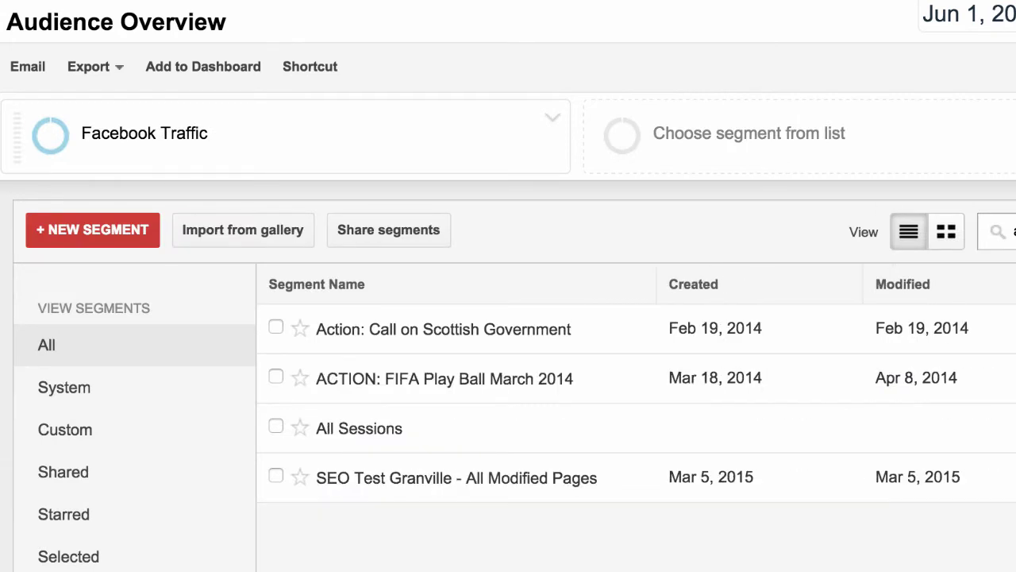
{"action": "left_click", "coordinate": [271, 427]}
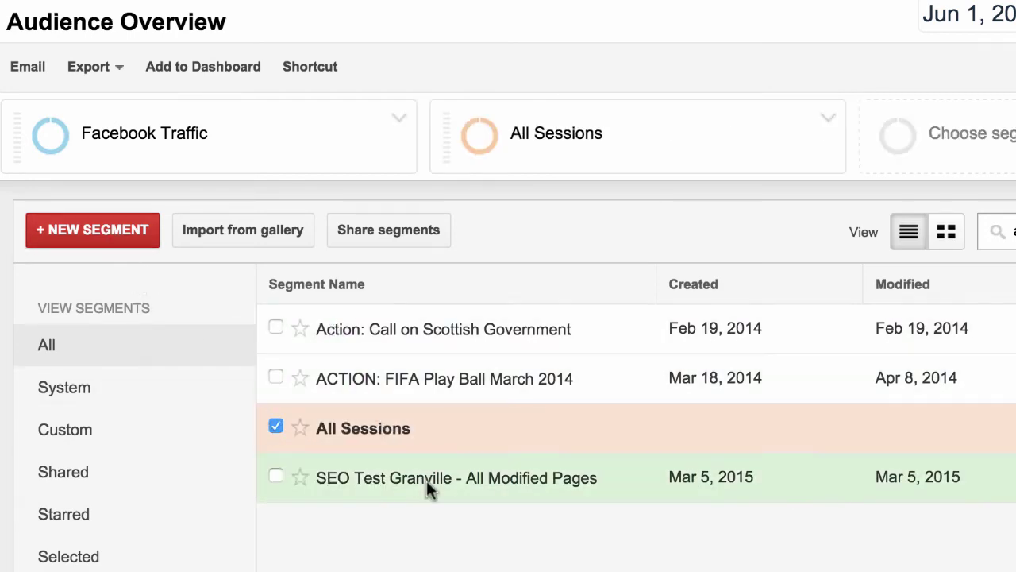
{"action": "scroll", "coordinate": [426, 480], "scroll_direction": "down", "scroll_amount": 5}
{"action": "left_click", "coordinate": [74, 548]}
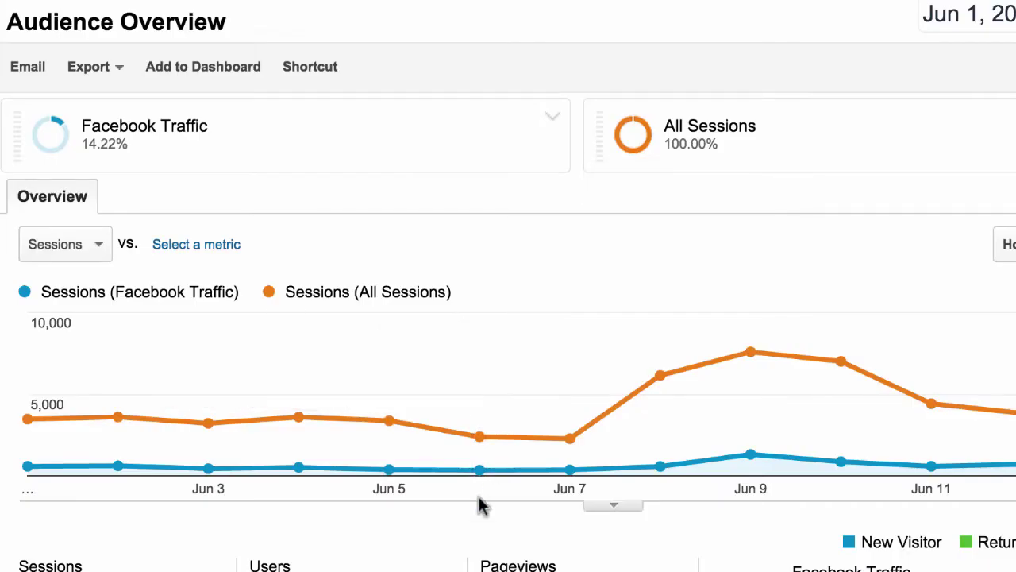
{"action": "scroll", "coordinate": [482, 506], "scroll_direction": "down", "scroll_amount": 3}
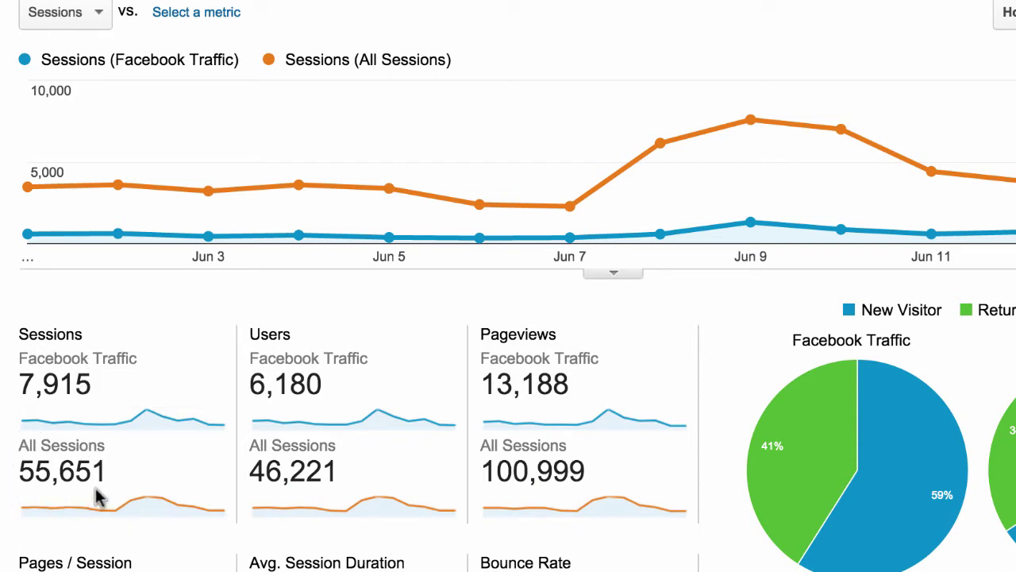
{"action": "mouse_move", "coordinate": [897, 496]}
{"action": "scroll", "coordinate": [907, 479], "scroll_direction": "up", "scroll_amount": 3}
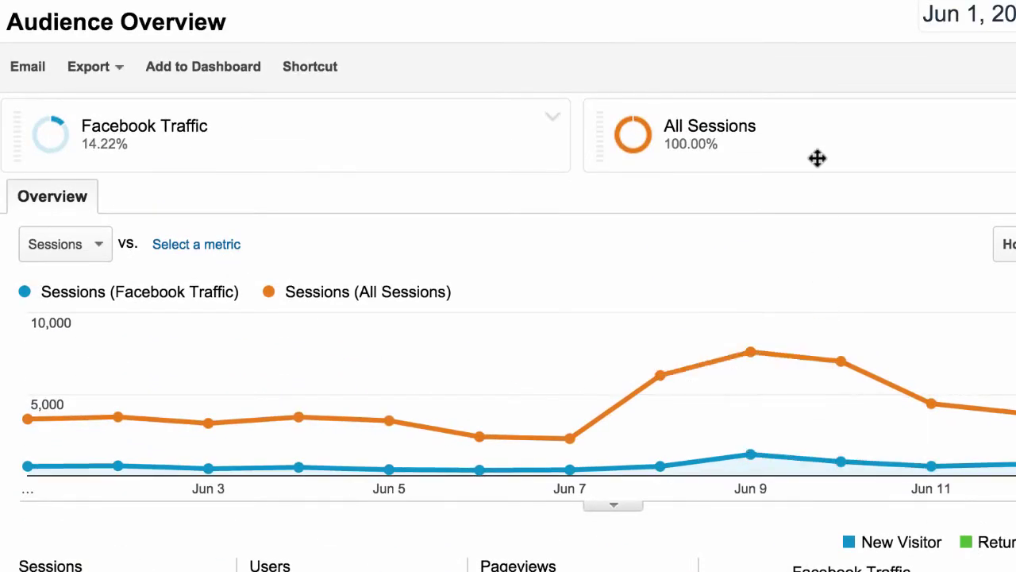
Step: Edit the Facebook Traffic segment and add an Ad Content contains condition
{"action": "mouse_move", "coordinate": [818, 158]}
{"action": "left_click", "coordinate": [554, 121]}
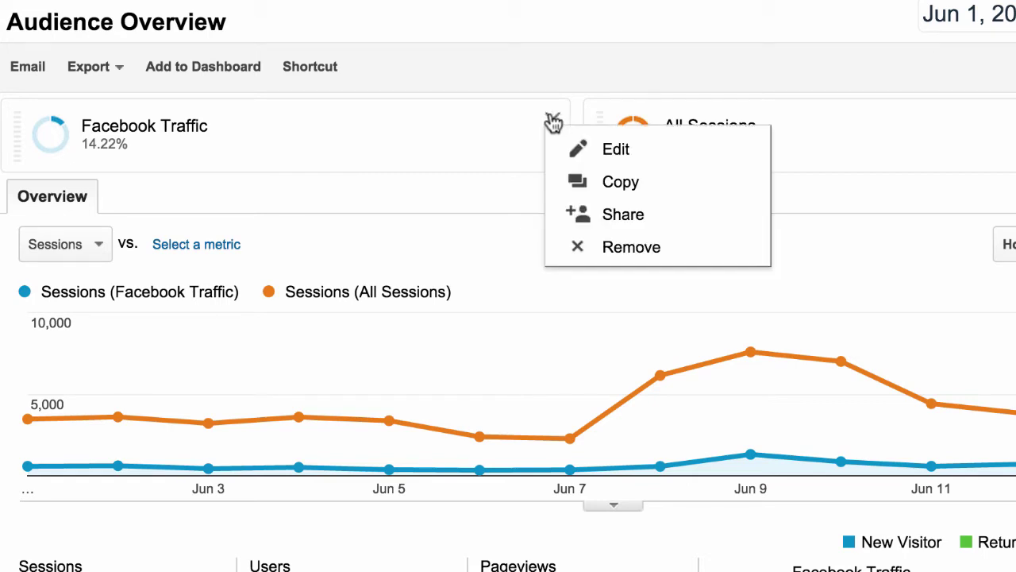
{"action": "left_click", "coordinate": [623, 151]}
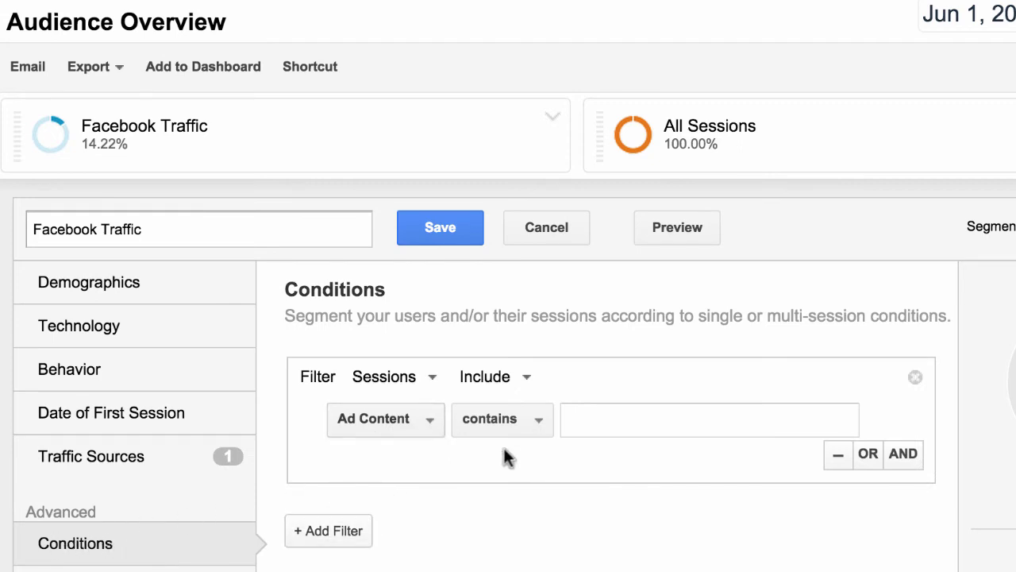
{"action": "left_click", "coordinate": [622, 421]}
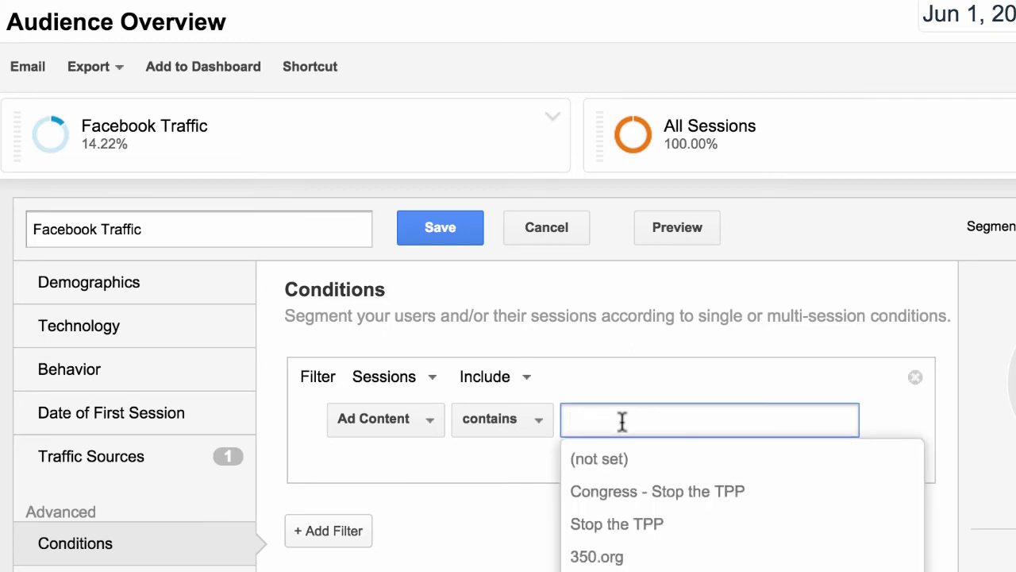
Step: Set Ad Content to contain 'topreport-06-2015' and append 'Top Report 2015' to the segment name
{"action": "type", "text": "topre"}
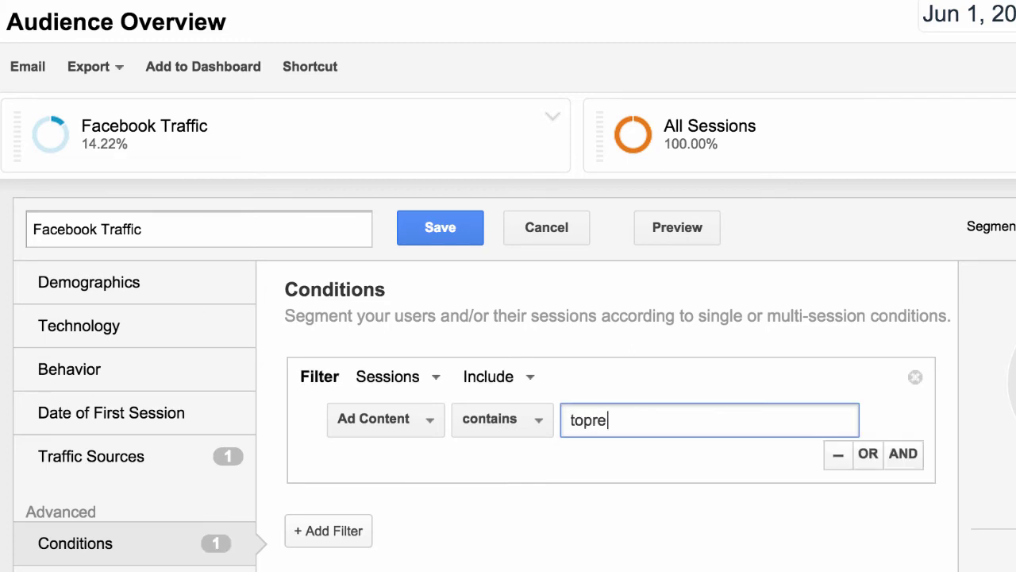
{"action": "type", "text": "port-06-201"}
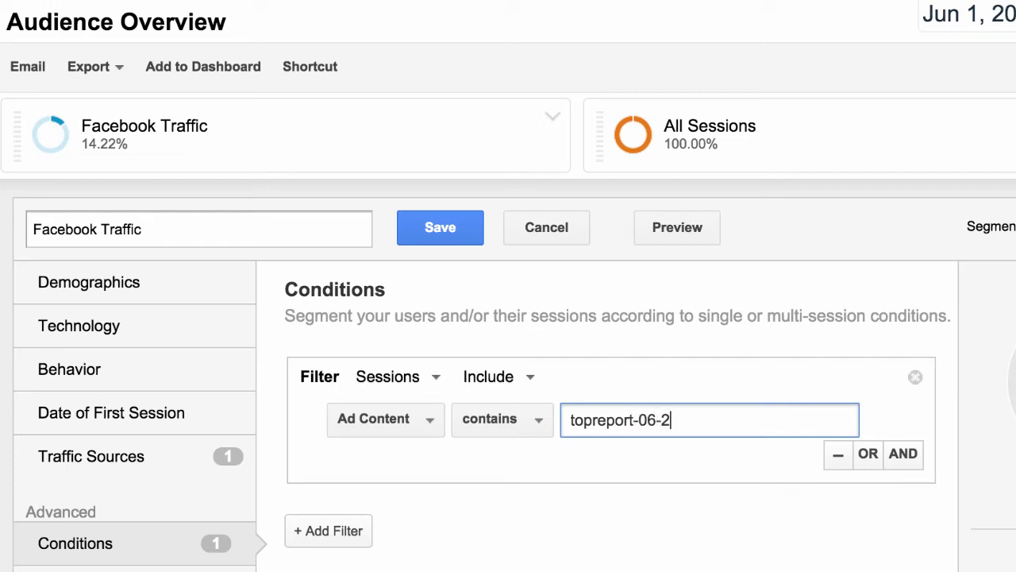
{"action": "type", "text": "5"}
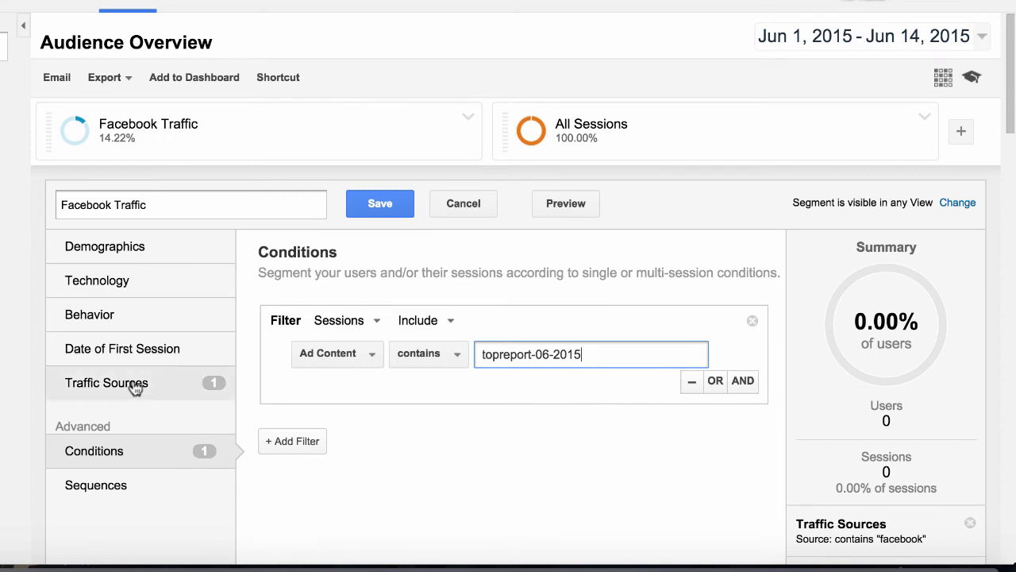
{"action": "left_click", "coordinate": [183, 209]}
{"action": "type", "text": "Top Report"}
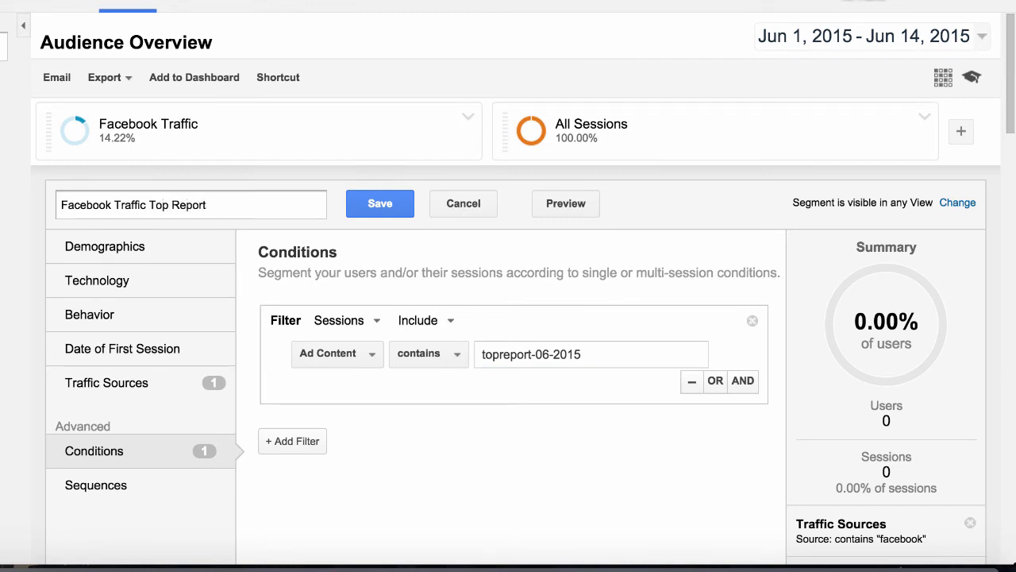
{"action": "type", "text": " 2015"}
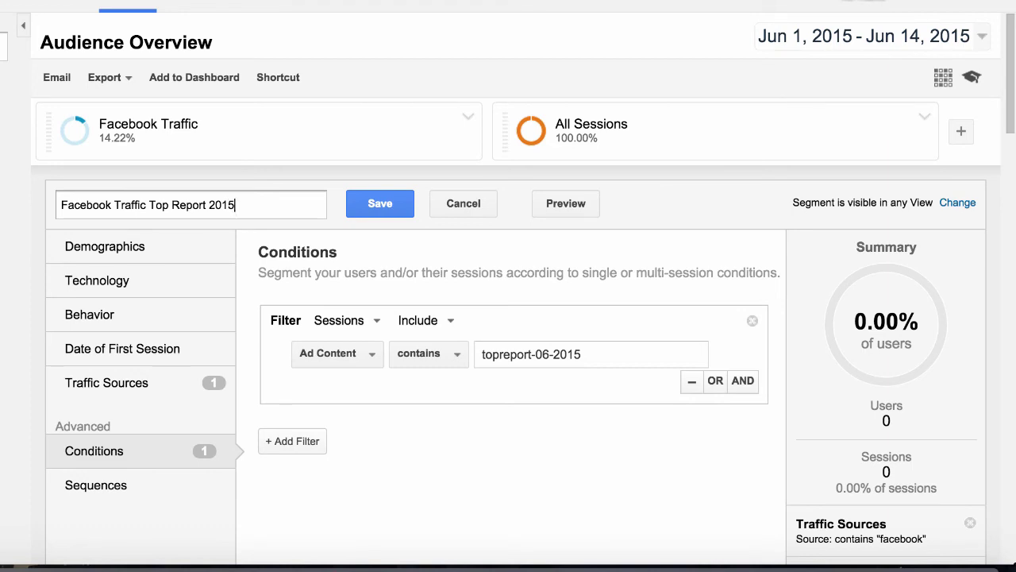